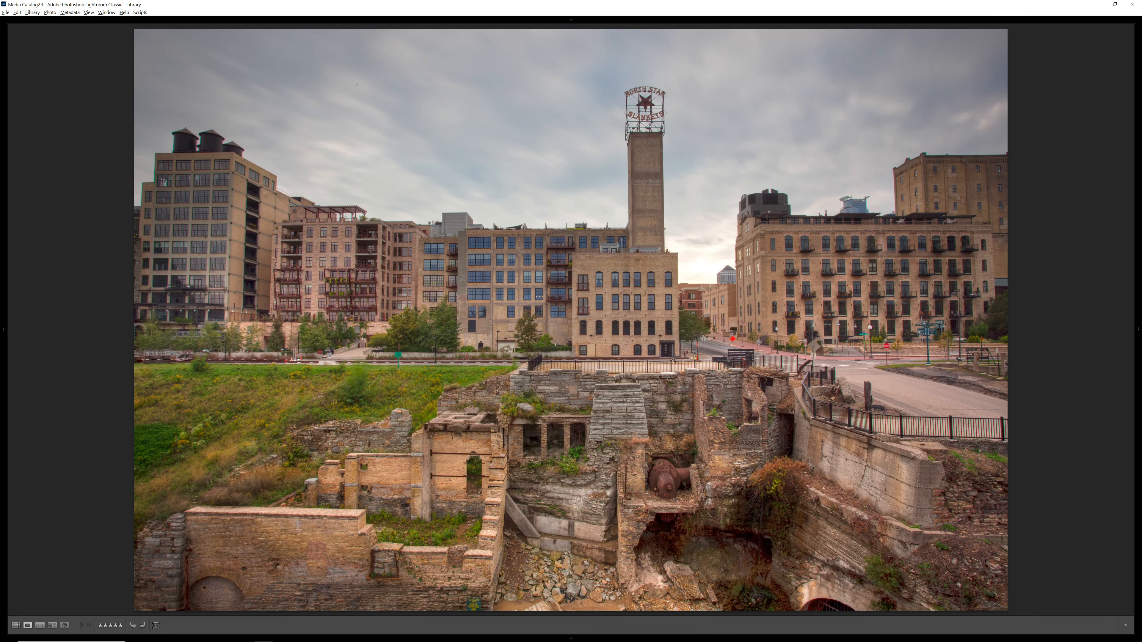
Open the HDR photo for developing and examine the buildings and bright sky near the horizon at 100%.
key("d")
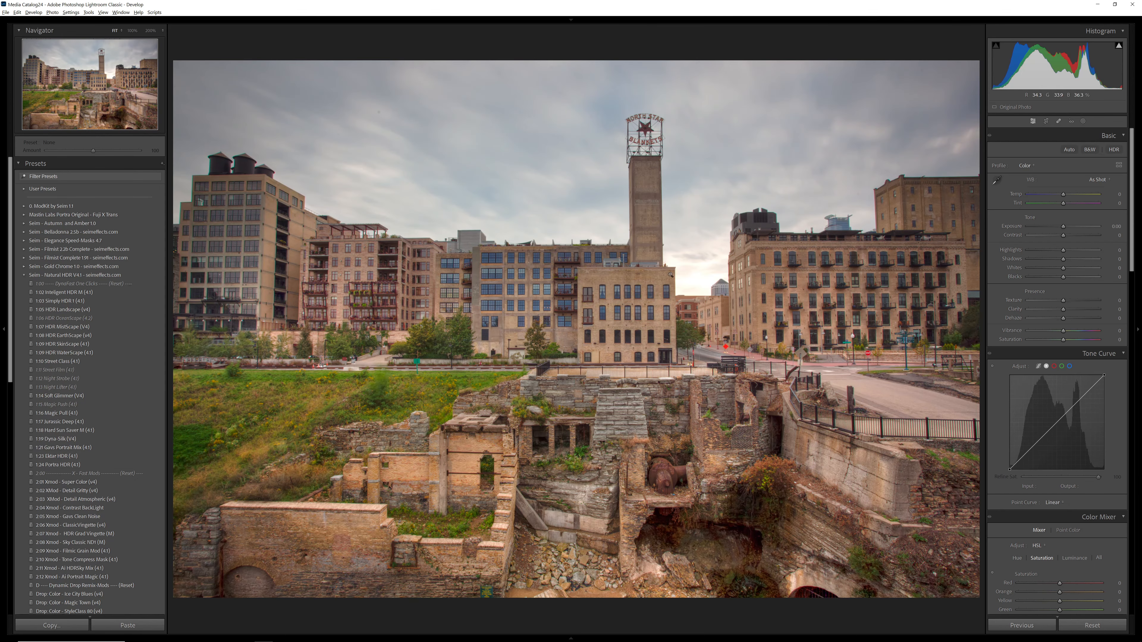
left_click(707, 276)
left_click_drag(806, 306, 654, 327)
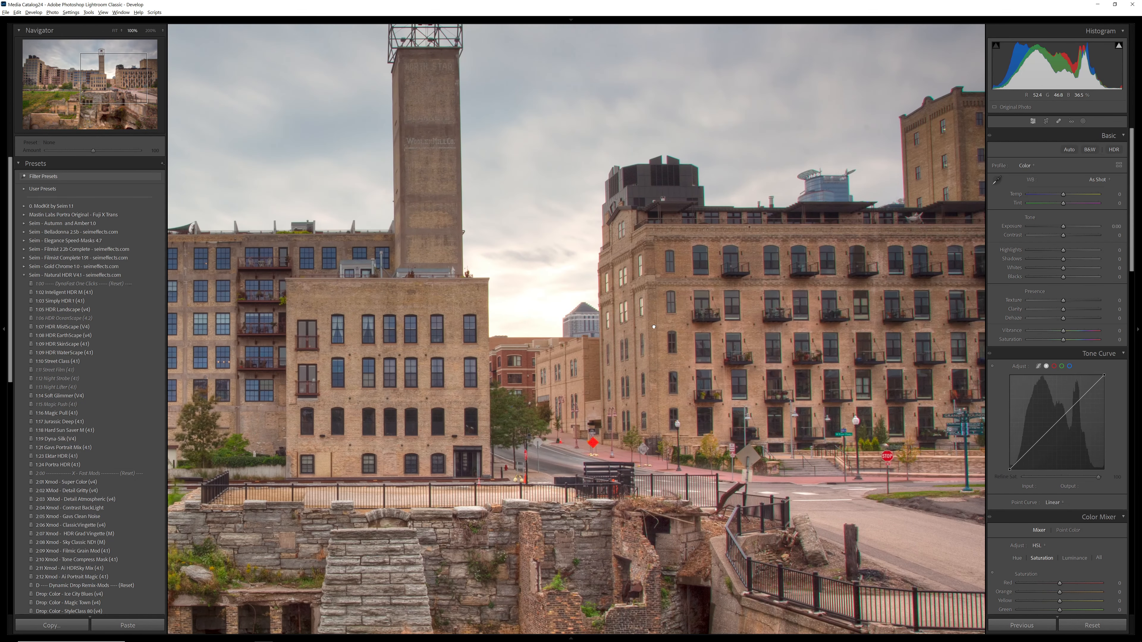
left_click_drag(1040, 255, 995, 254)
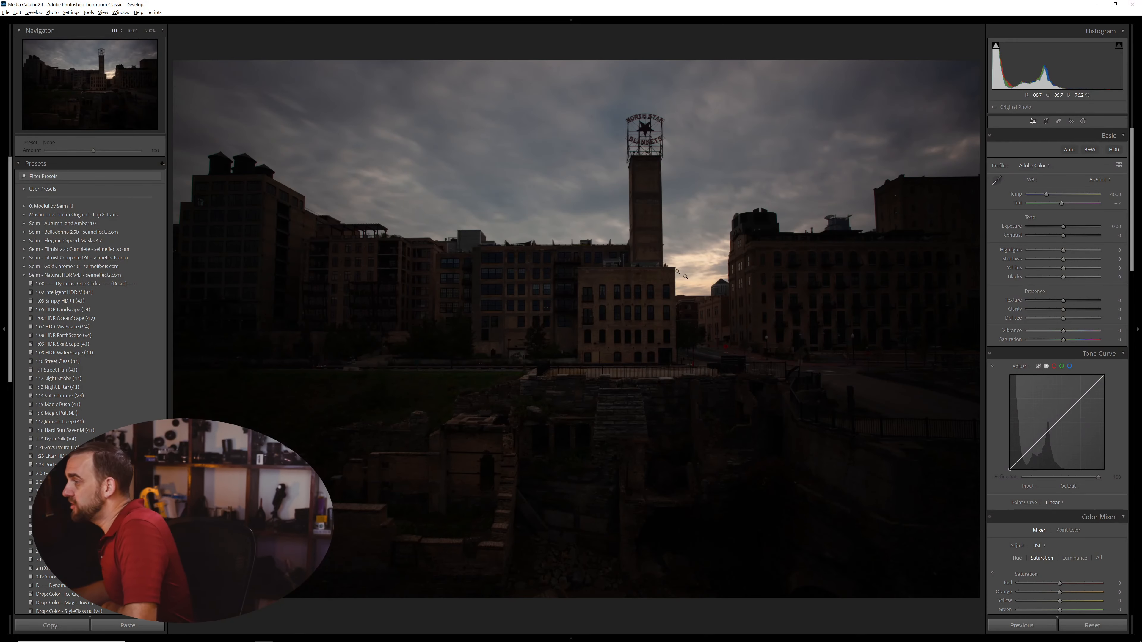
Check the bright horizon in the dark single exposure, and set its Exposure to +2.00.
left_click_drag(677, 272, 632, 312)
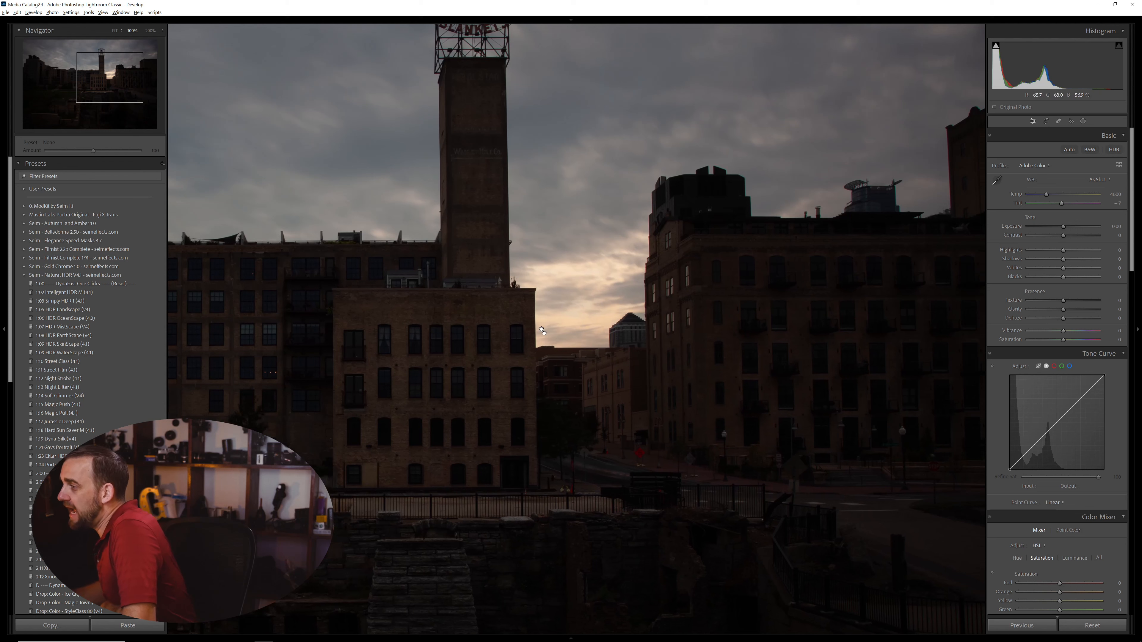
left_click(588, 306)
left_click(1114, 226)
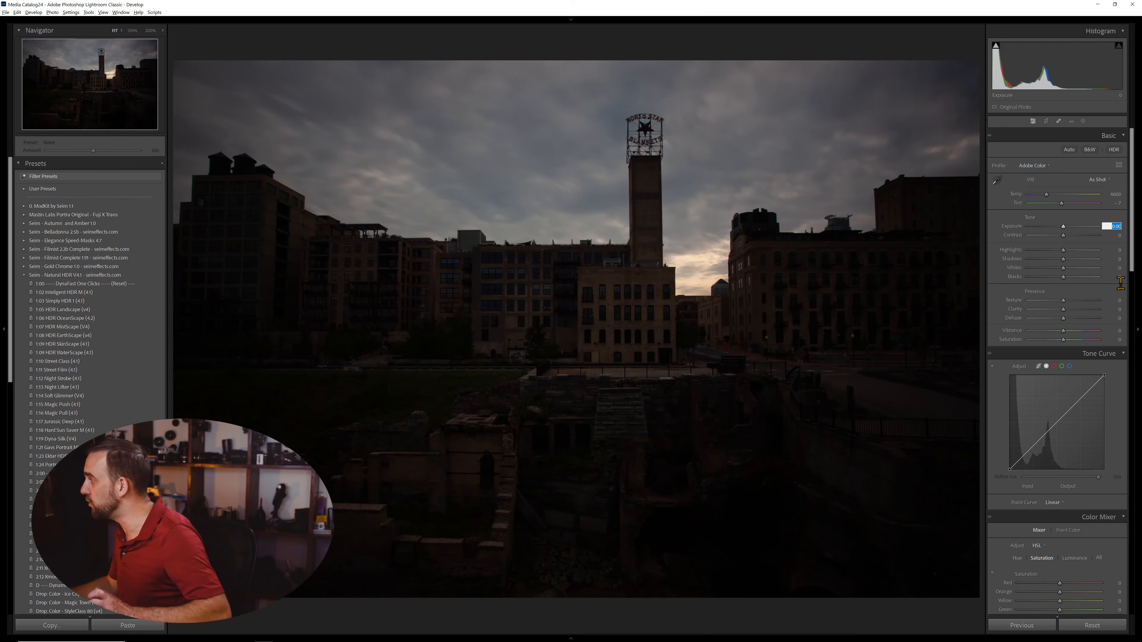
type("2")
key("Return")
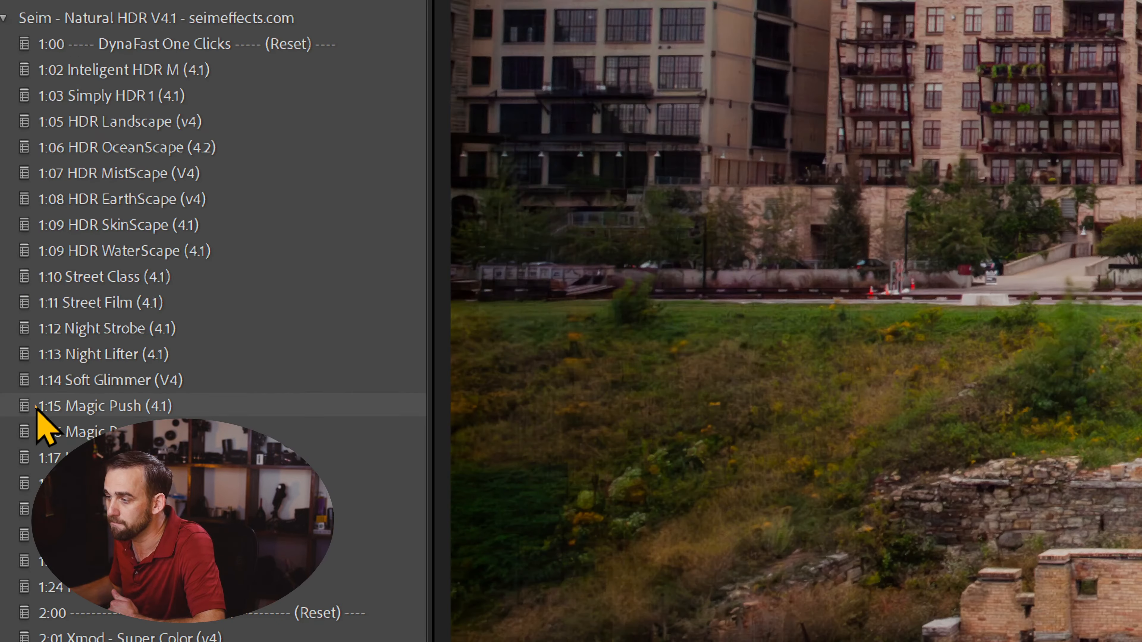
Apply the 2:11 Xmod - Ai HDRSky Mix (4.1) preset to the brightened single exposure.
left_click(37, 406)
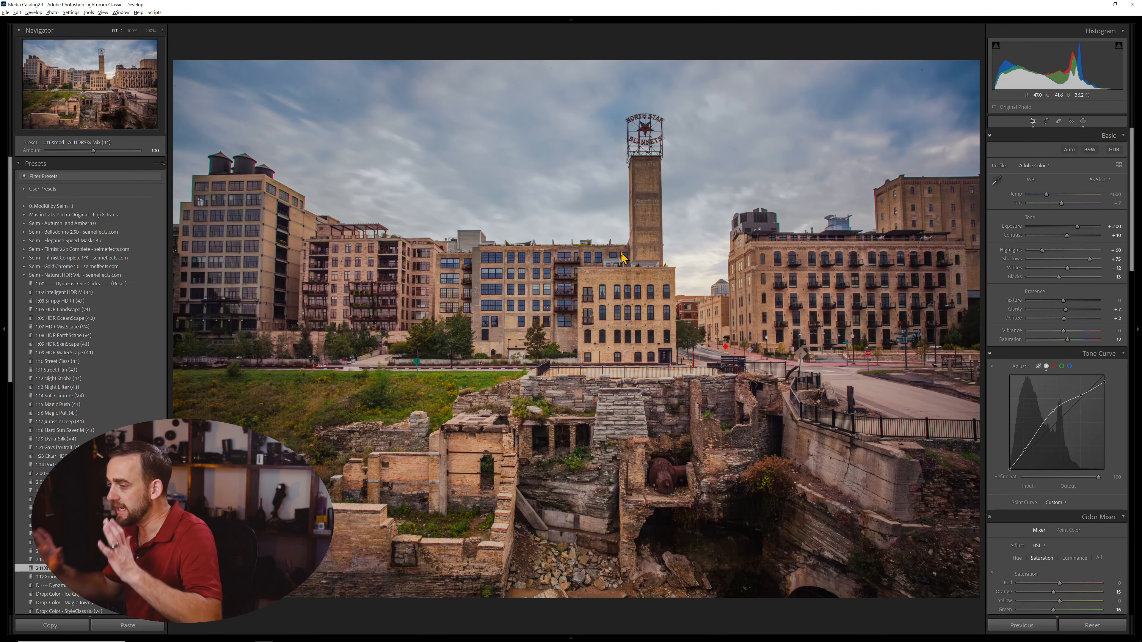
key("ctrl+shift+r")
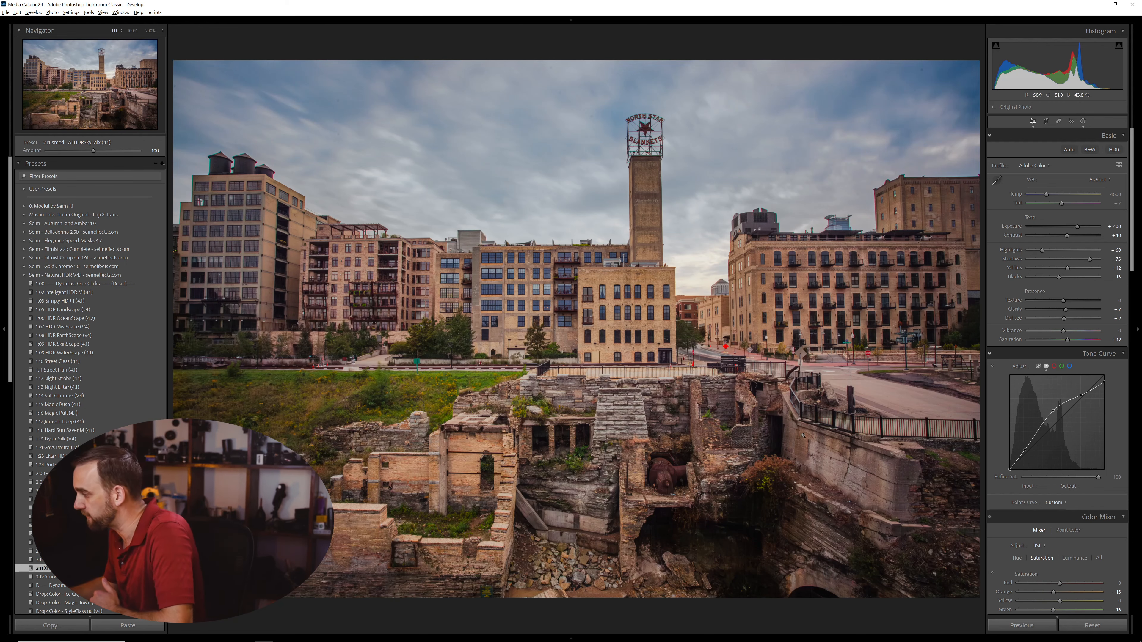
Examine the shadow detail in the cave and stone ruins of the edited single exposure at 100%.
left_click(764, 554)
left_click_drag(821, 486, 594, 309)
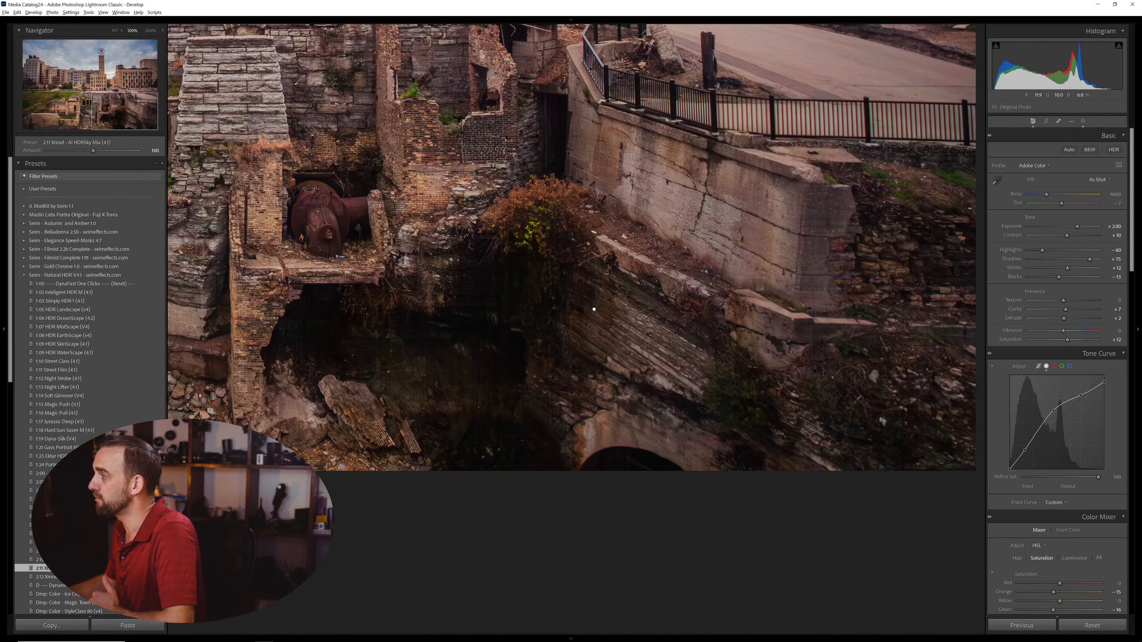
left_click_drag(449, 291, 538, 322)
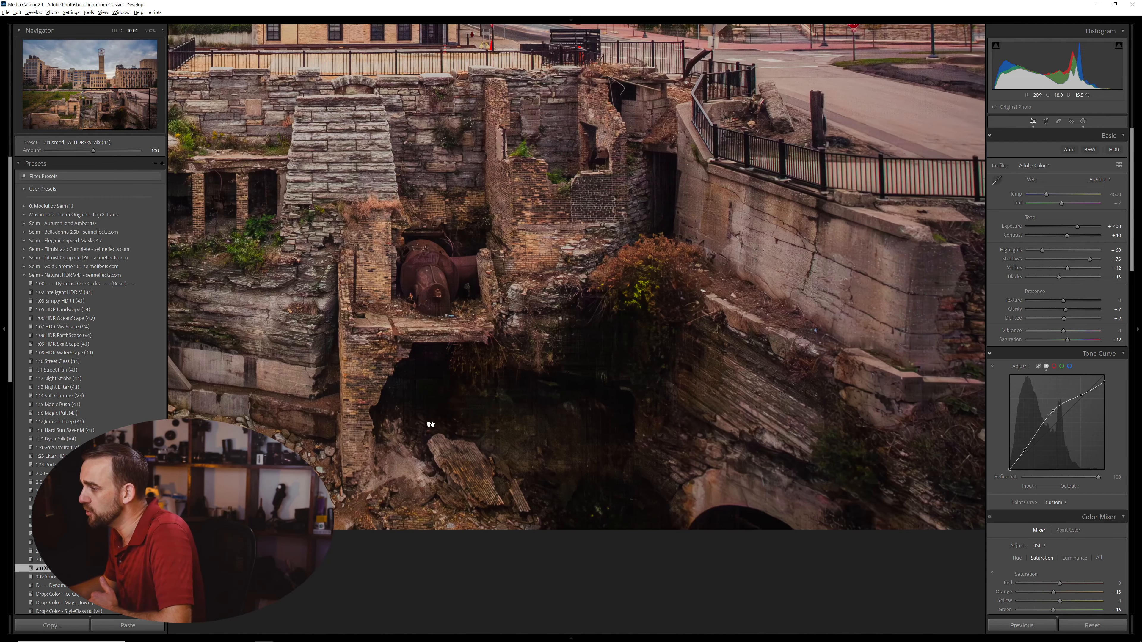
left_click_drag(446, 277, 608, 389)
left_click_drag(458, 325, 620, 332)
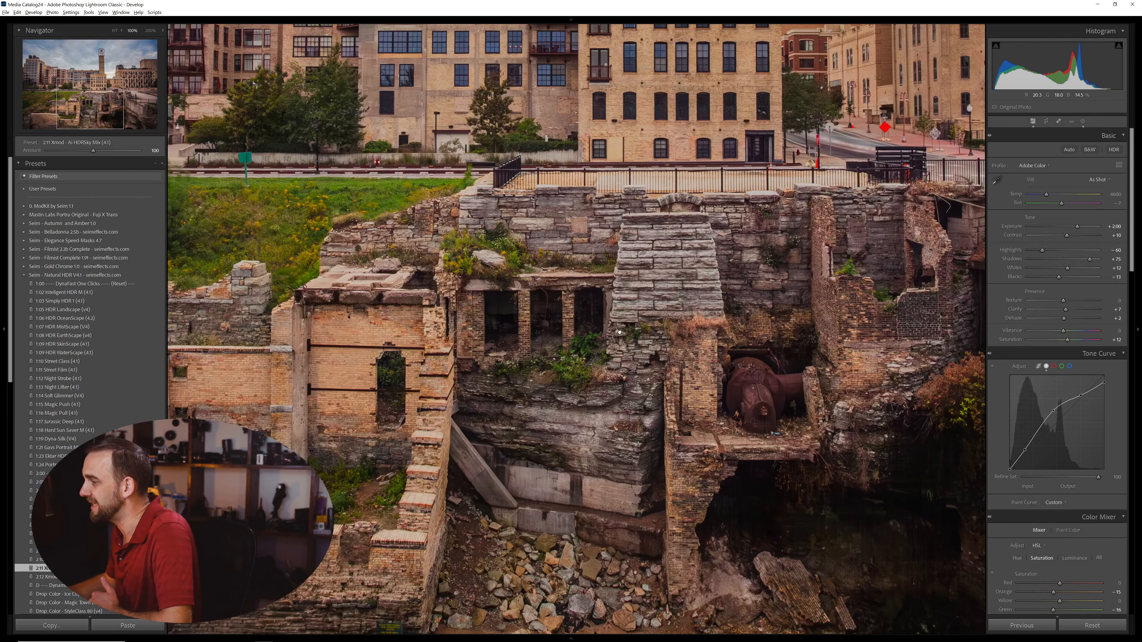
left_click(601, 359)
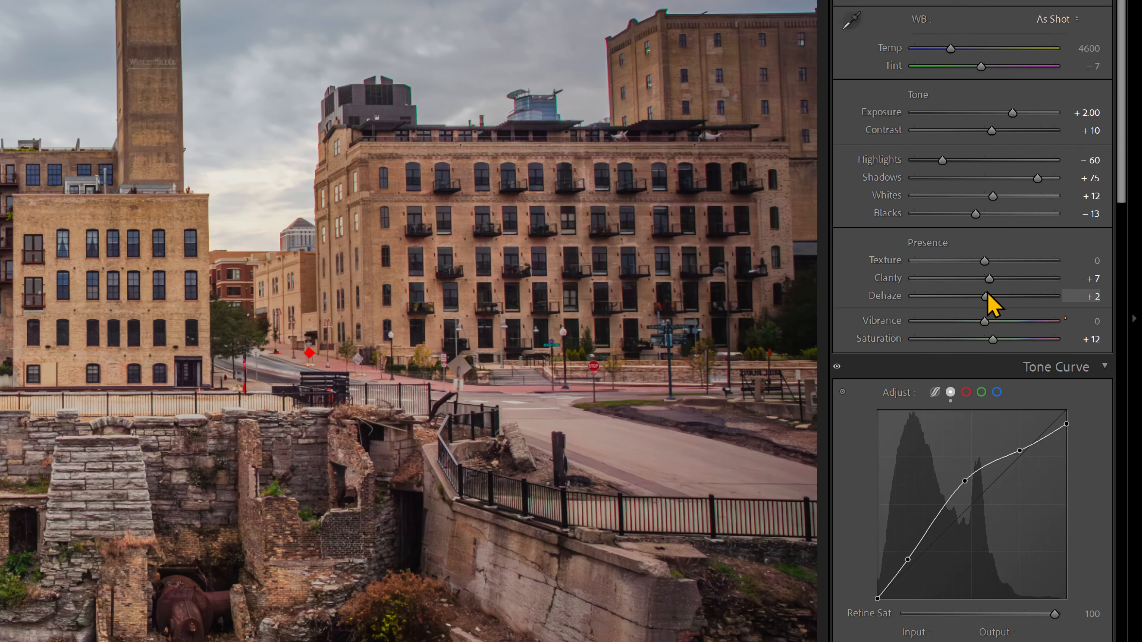
Raise the single exposure's Texture to +19, Clarity to +25 and Saturation to +22.
left_click_drag(985, 261, 987, 264)
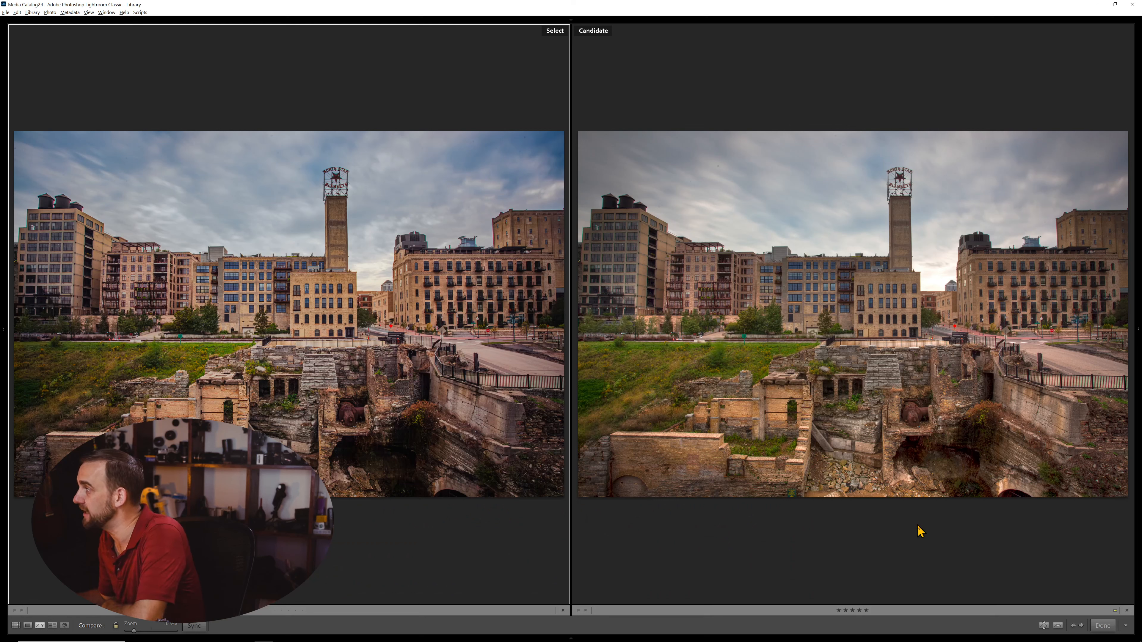
Compare the dark cave and surrounding ruins in the single-exposure edit and the HDR photo at 100%.
left_click(976, 458)
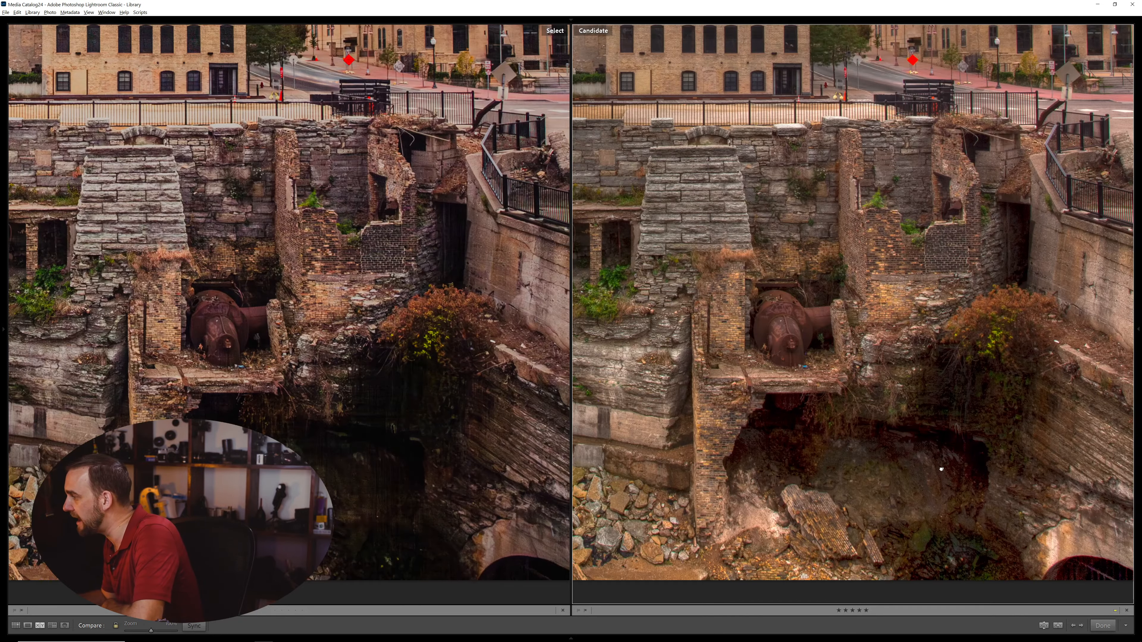
left_click_drag(975, 457, 801, 394)
scroll(843, 386, "up", 10)
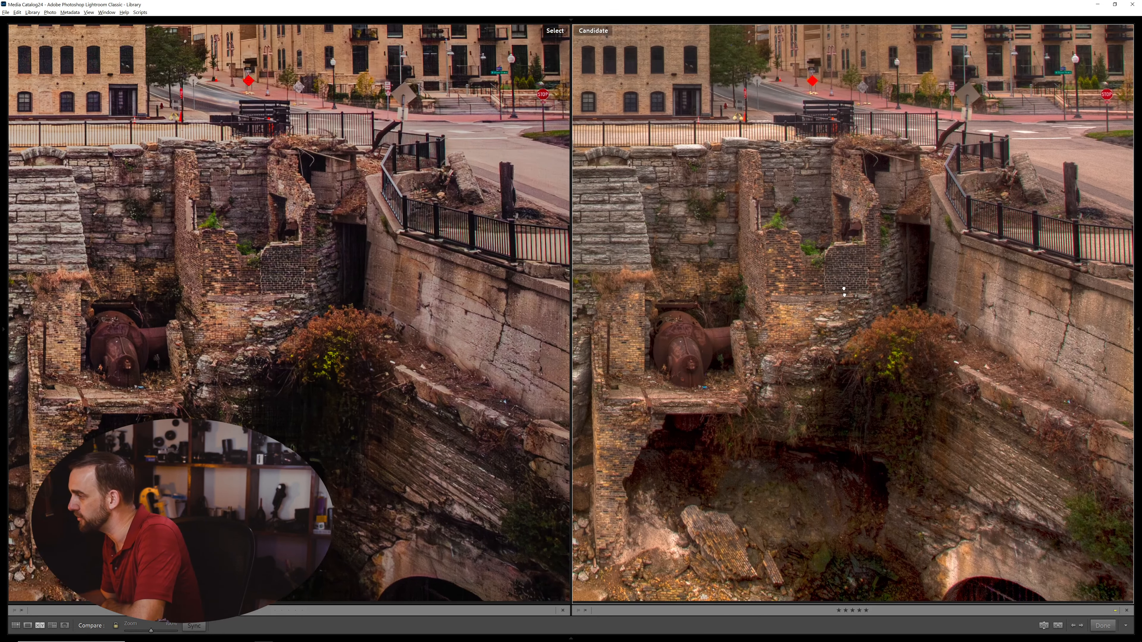
scroll(864, 306, "up", 3)
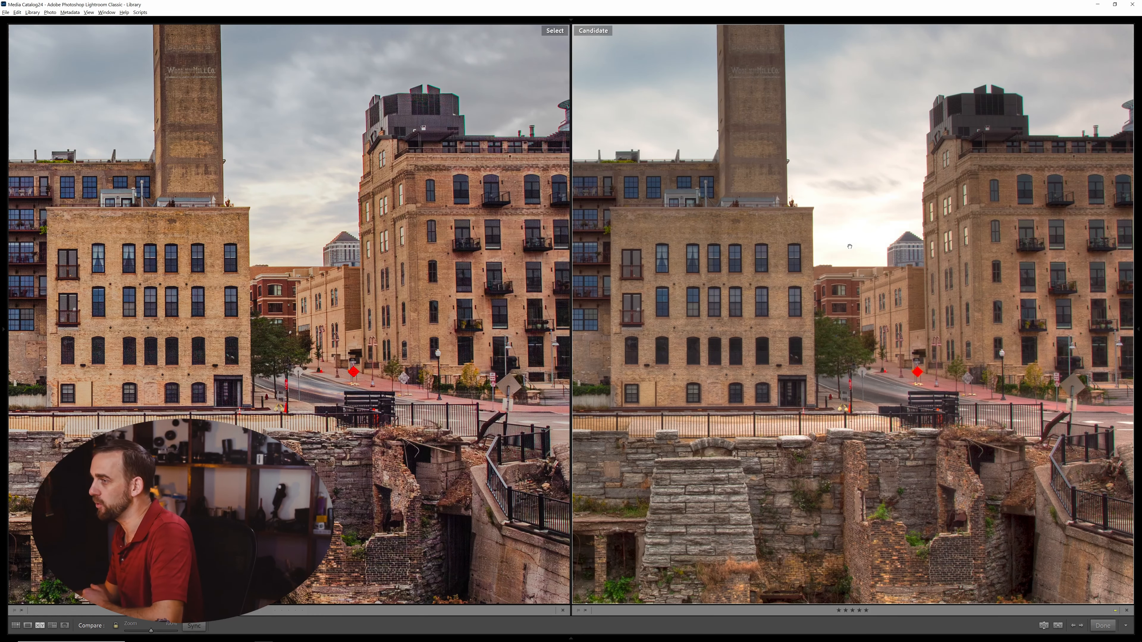
Compare the bright sky, brick facades and tower base between the two versions at 100%.
left_click_drag(696, 315, 894, 263)
left_click_drag(441, 131, 398, 247)
left_click_drag(226, 297, 415, 254)
left_click_drag(307, 437, 353, 381)
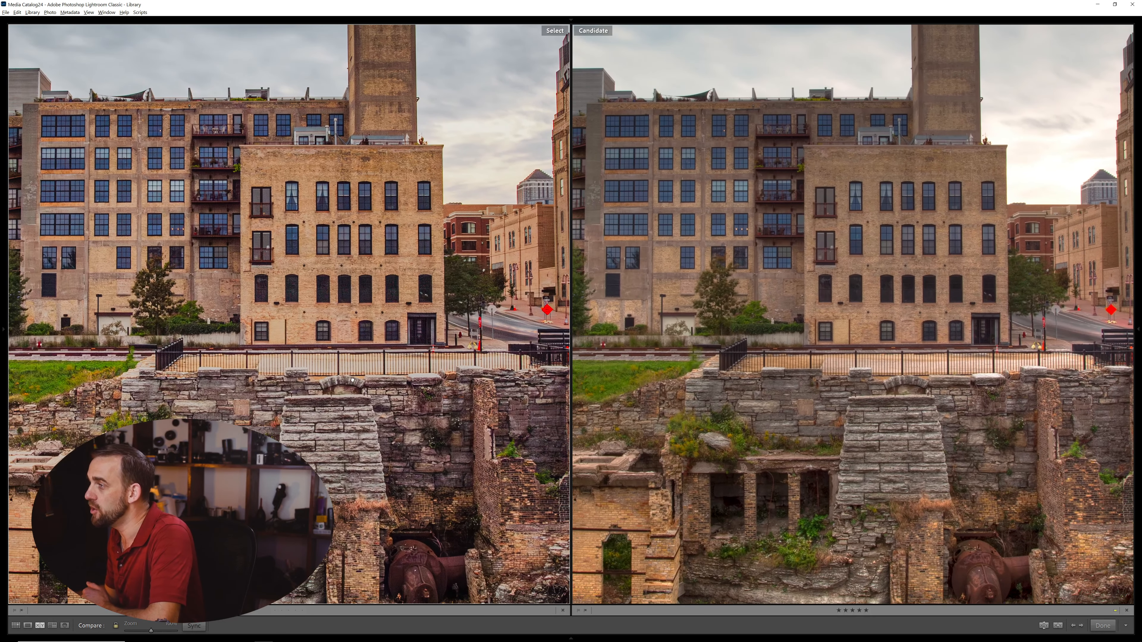
left_click_drag(431, 388, 462, 263)
left_click_drag(81, 82, 364, 359)
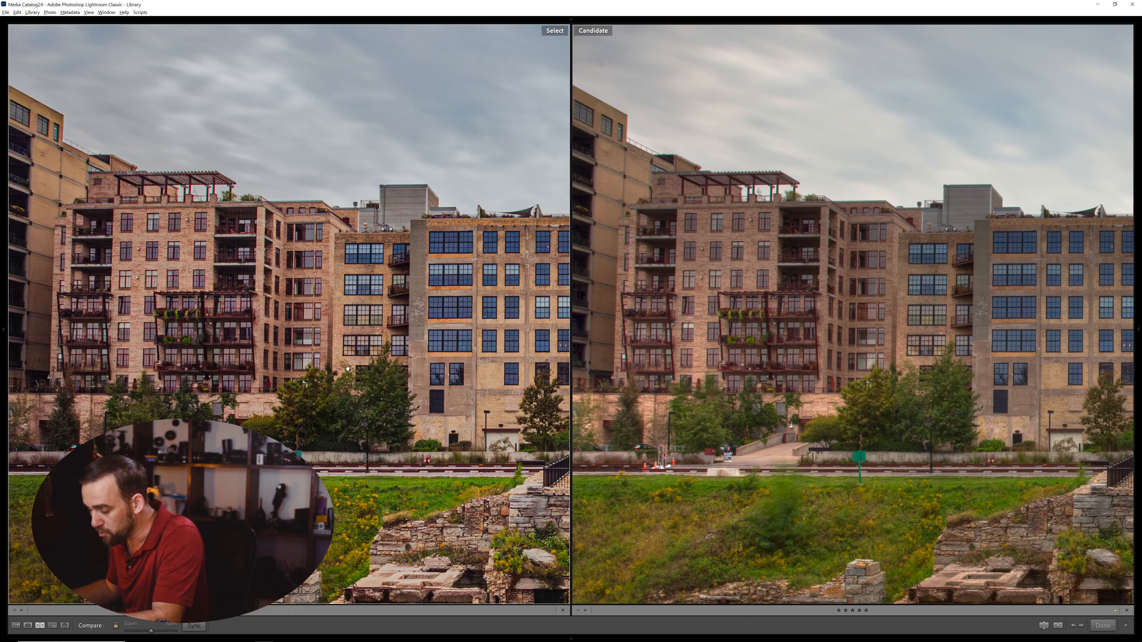
Compare the grassy hillside, trees and ruined walls in both versions for motion blur and sharpness.
left_click_drag(190, 536, 295, 433)
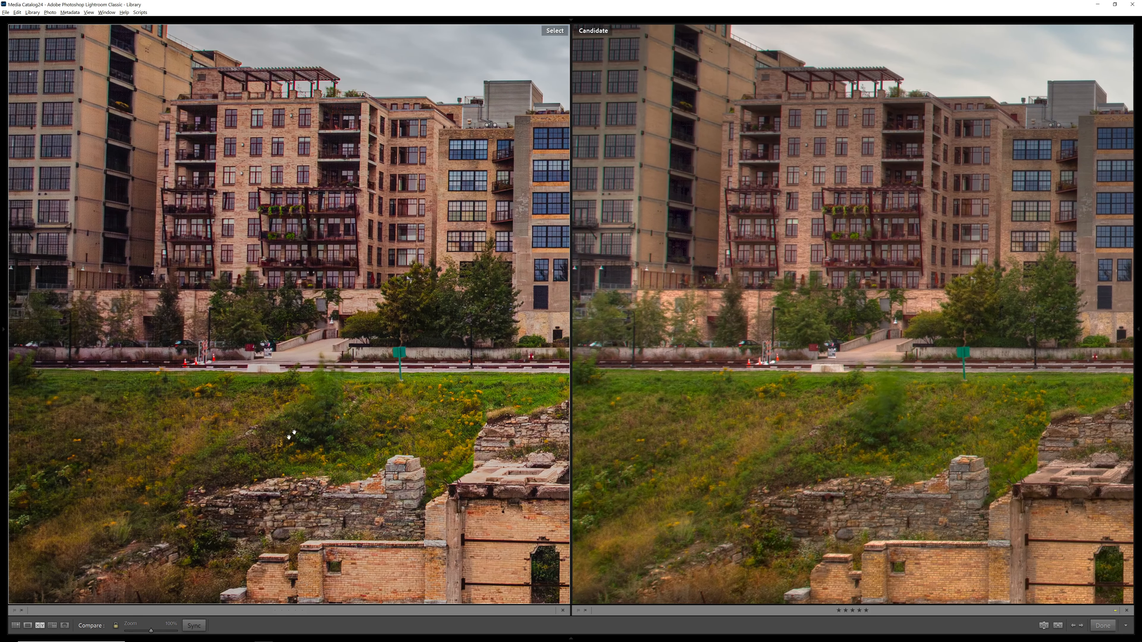
left_click_drag(245, 479, 315, 390)
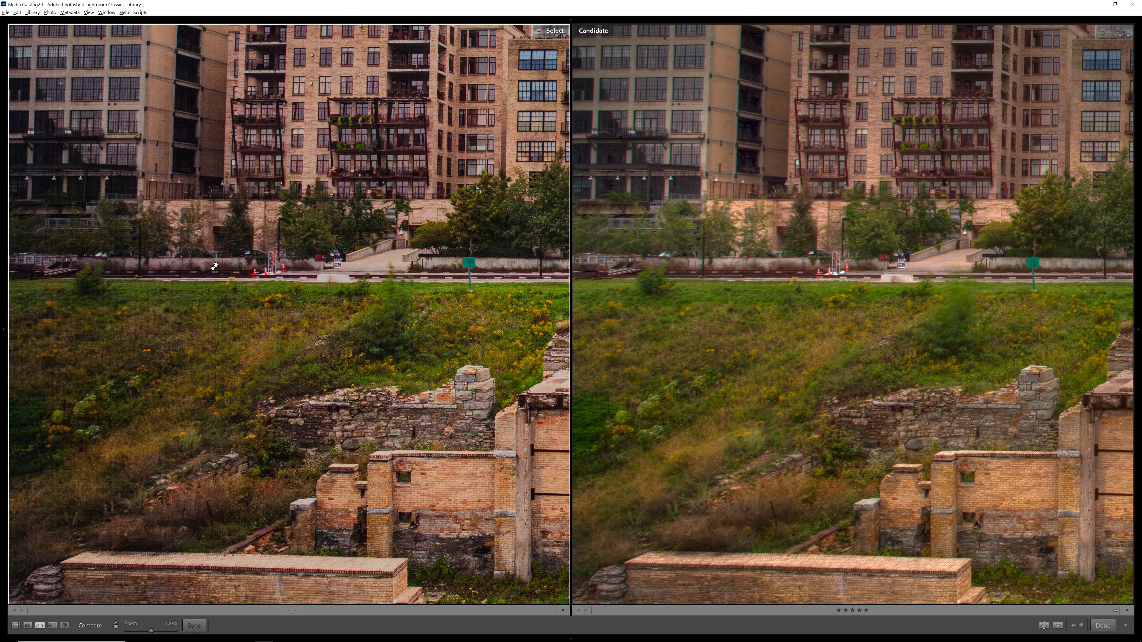
left_click_drag(364, 407, 376, 279)
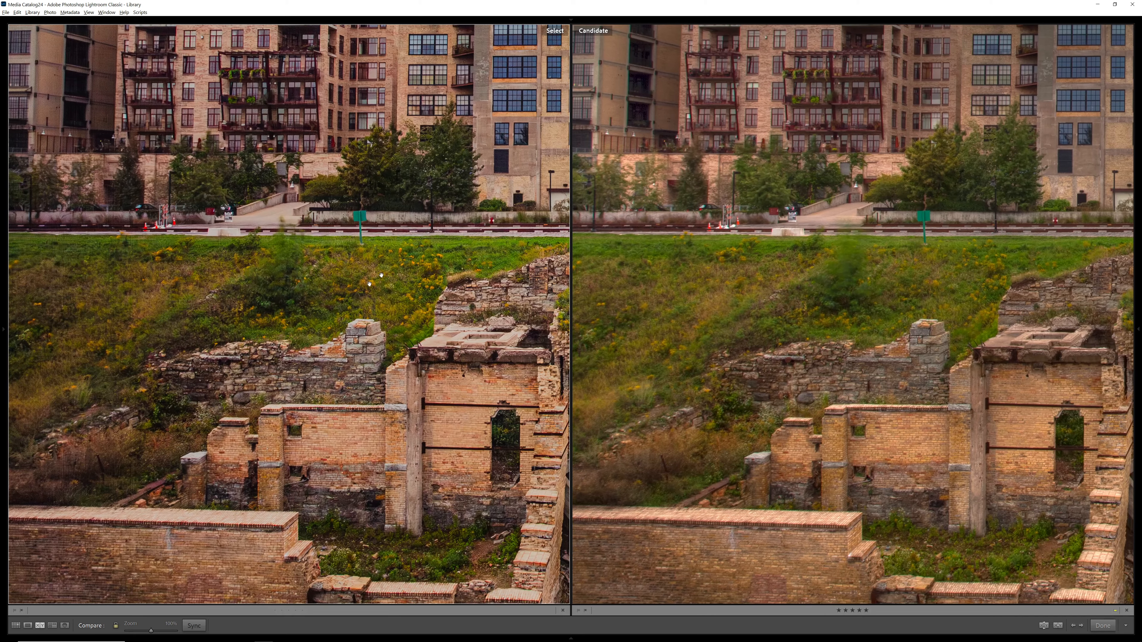
left_click_drag(451, 247, 324, 275)
left_click_drag(441, 230, 308, 244)
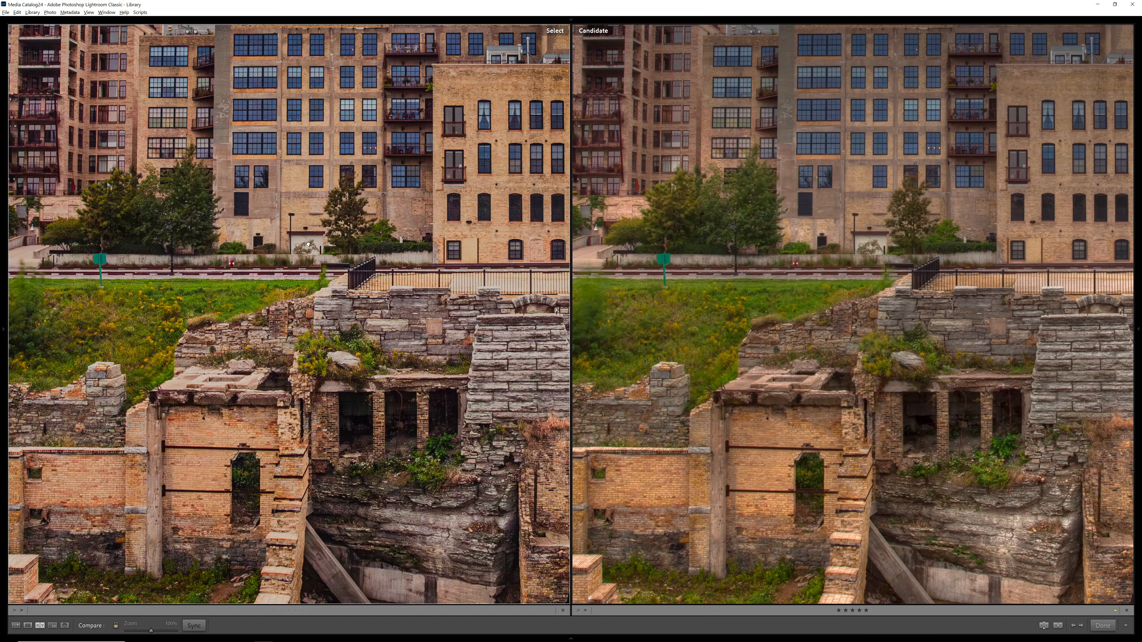
left_click_drag(434, 226, 387, 230)
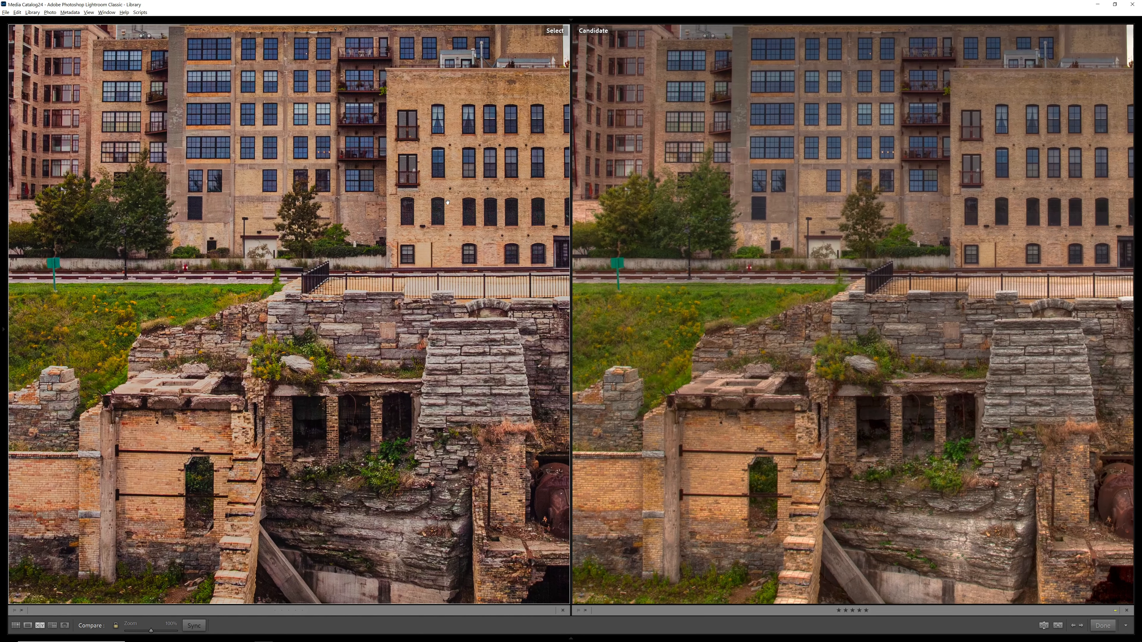
left_click_drag(448, 205, 275, 300)
left_click_drag(413, 321, 316, 341)
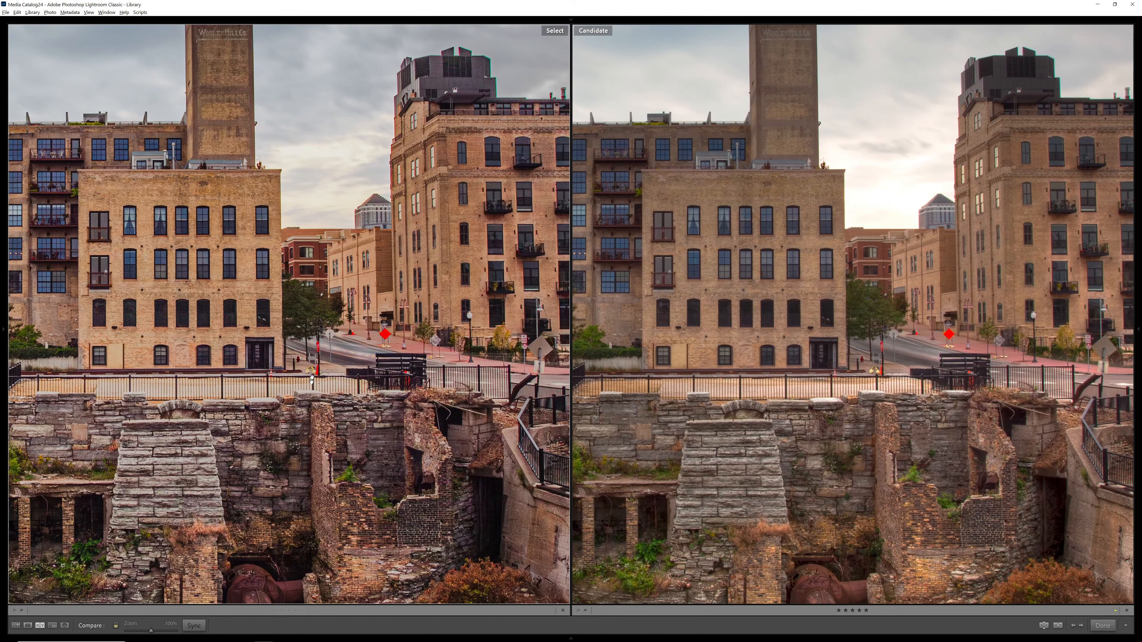
left_click(304, 391)
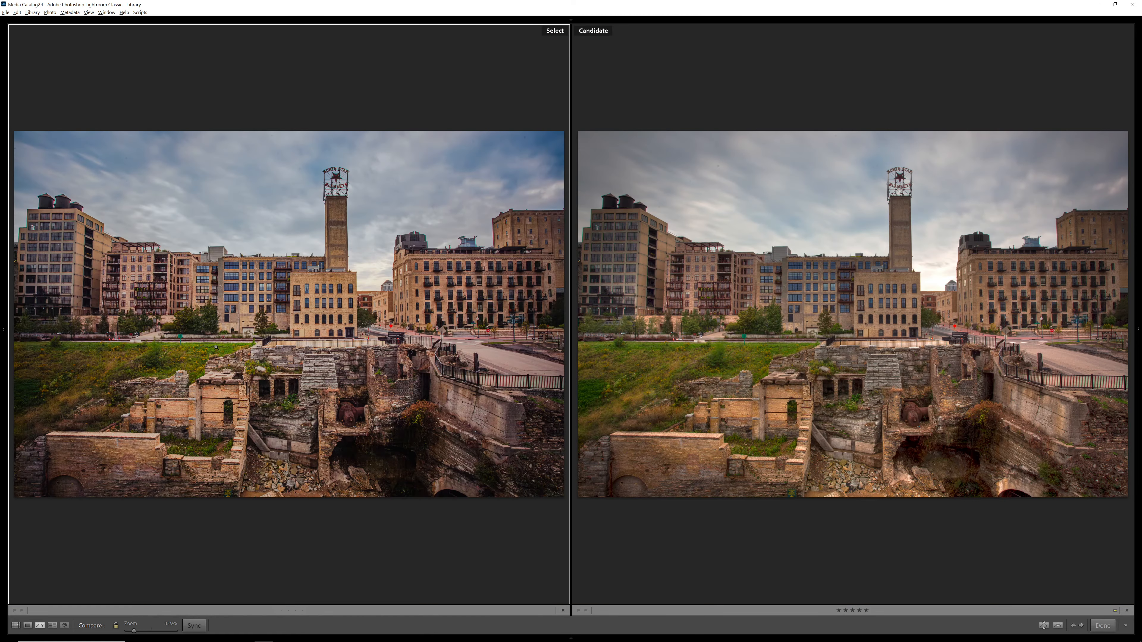
Return to the edited single exposure and enable HDR editing, checking the photo with and without it.
key("e")
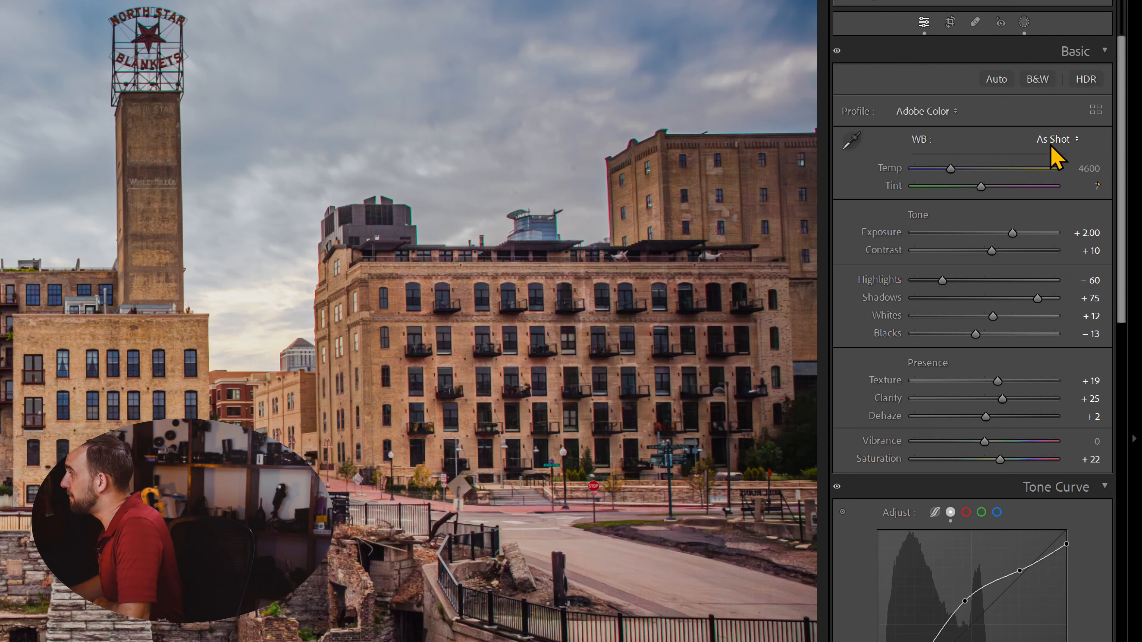
left_click(1085, 83)
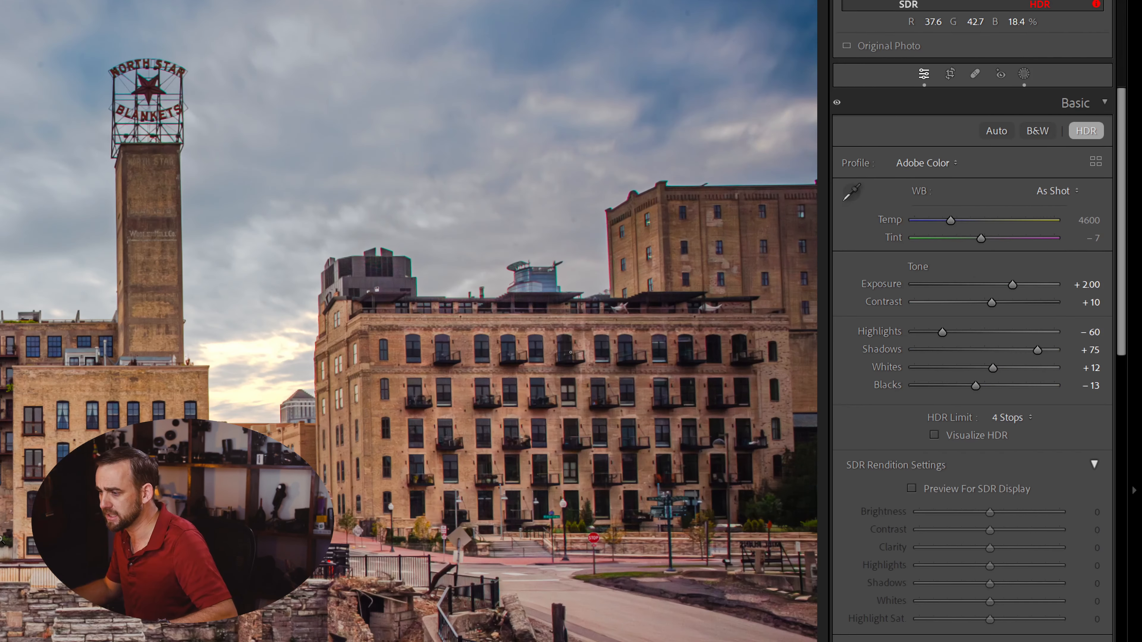
key("ctrl+z")
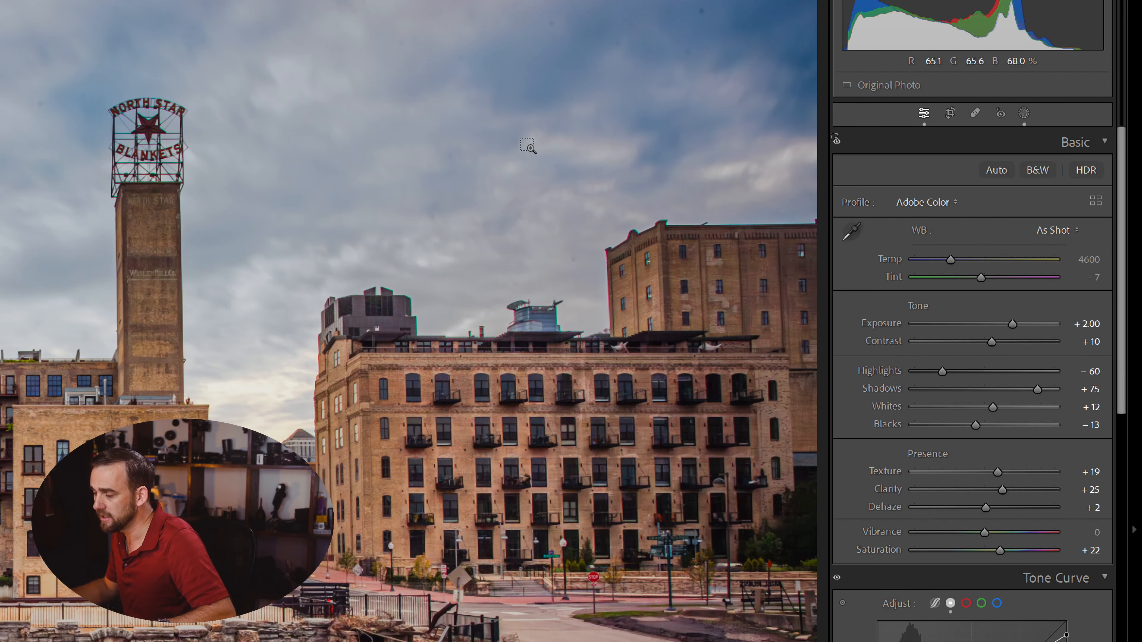
key("ctrl+y")
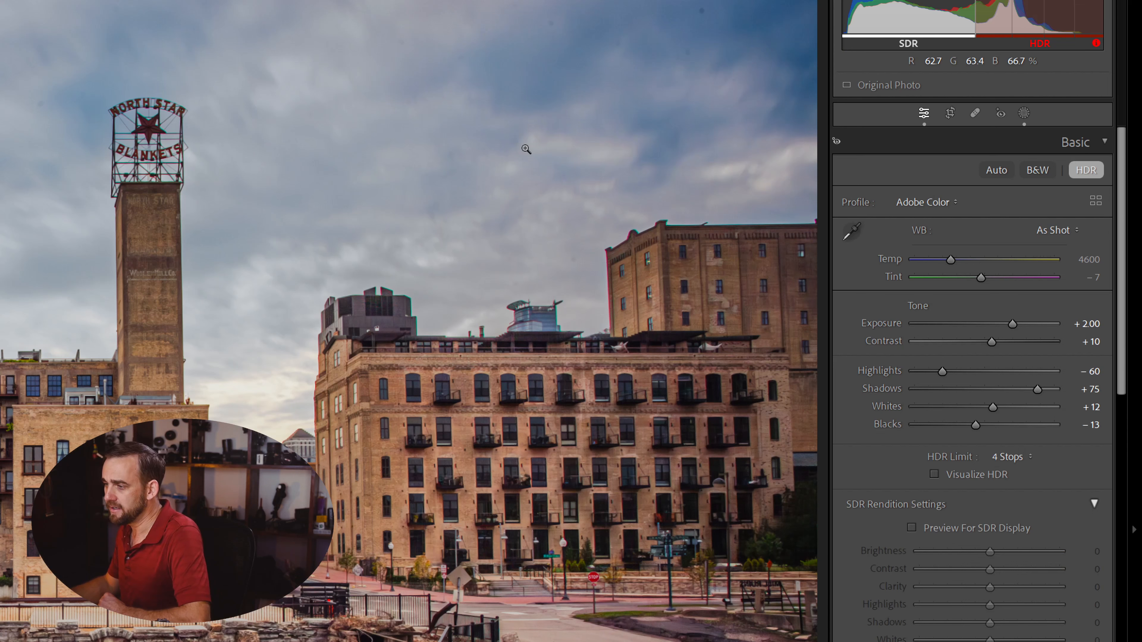